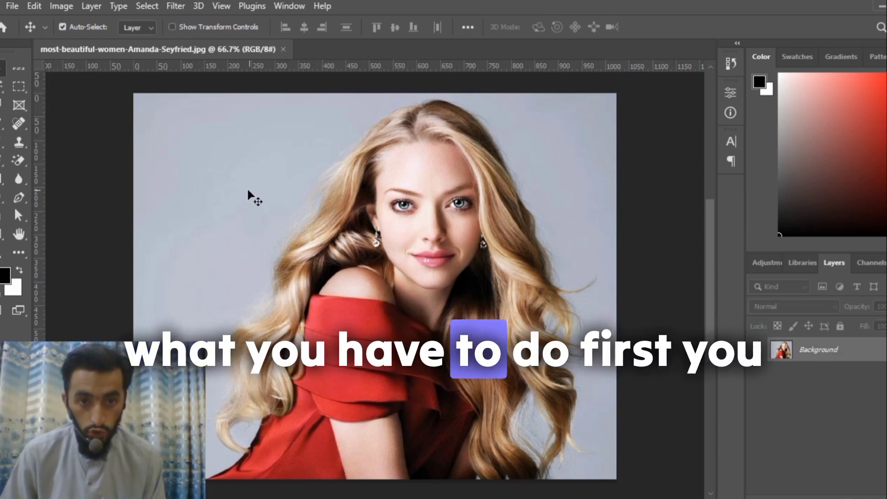
Unlock the portrait's Background layer.
left_click(886, 350)
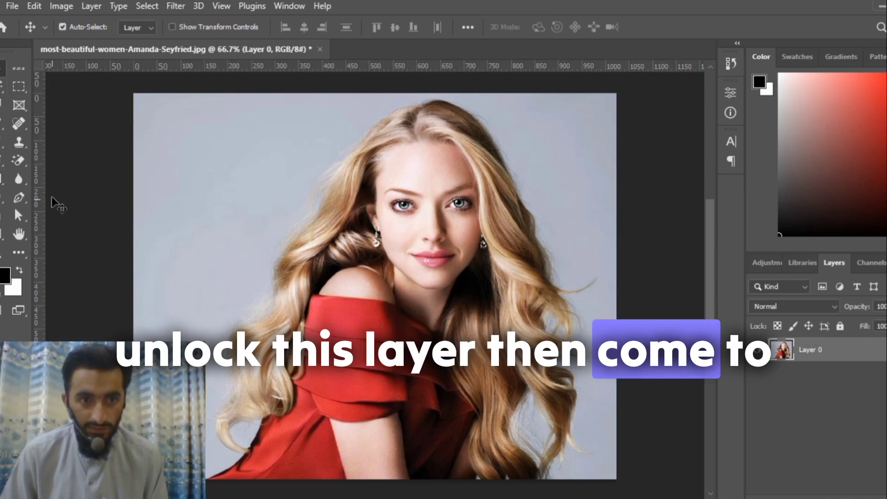
Try to erase the grey backdrop and the gaps between the curls with the Magic Eraser Tool, and undo the erasing.
left_click(19, 161)
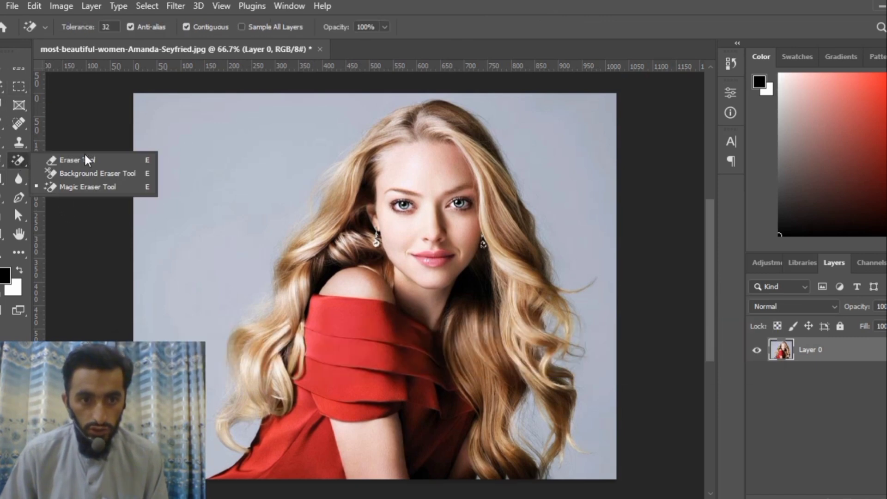
left_click(95, 188)
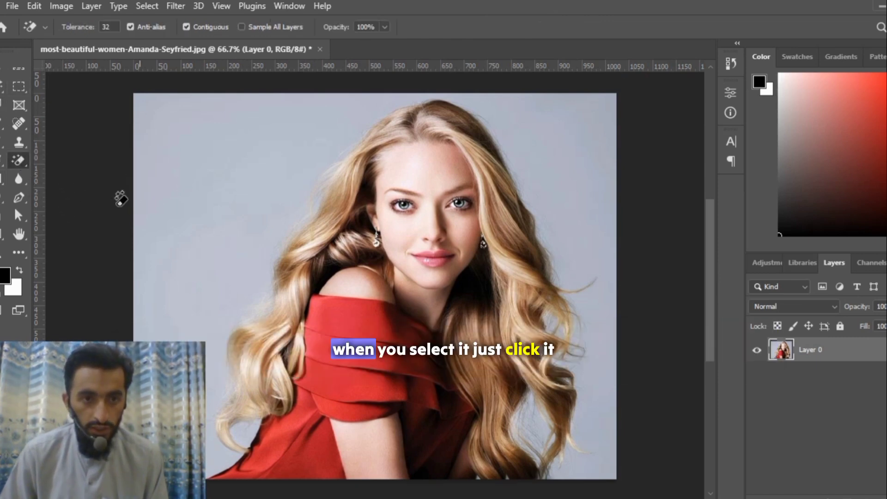
left_click(184, 151)
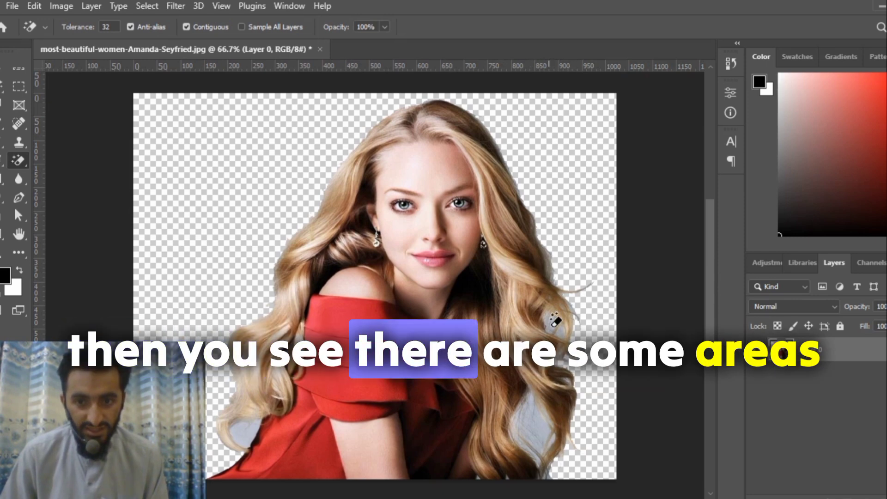
left_click(532, 420)
left_click(547, 465)
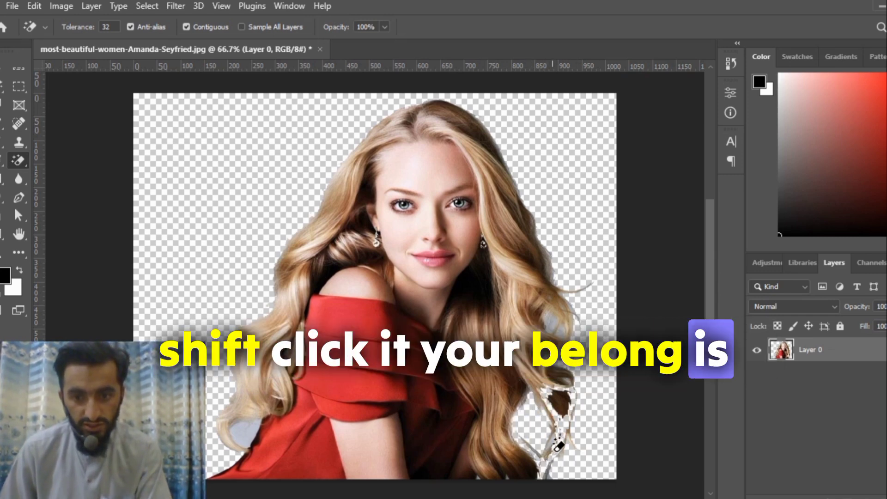
left_click(561, 330)
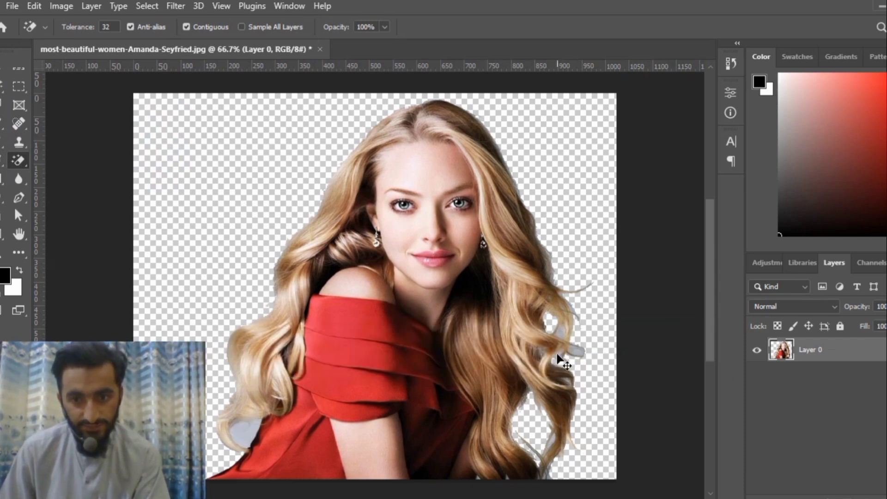
key("ctrl+z")
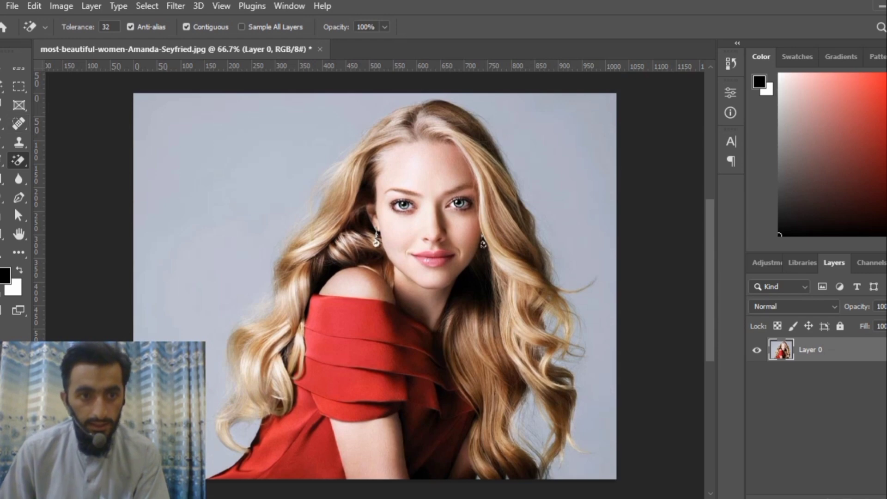
Select the grey backdrop and the gaps between the curls with the Magic Wand Tool, and delete the selected area.
right_click(2, 87)
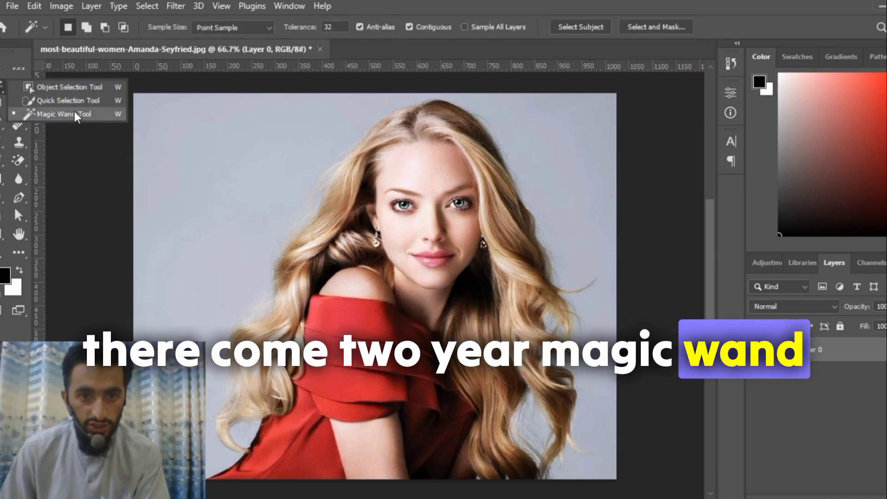
left_click(98, 113)
left_click(235, 158)
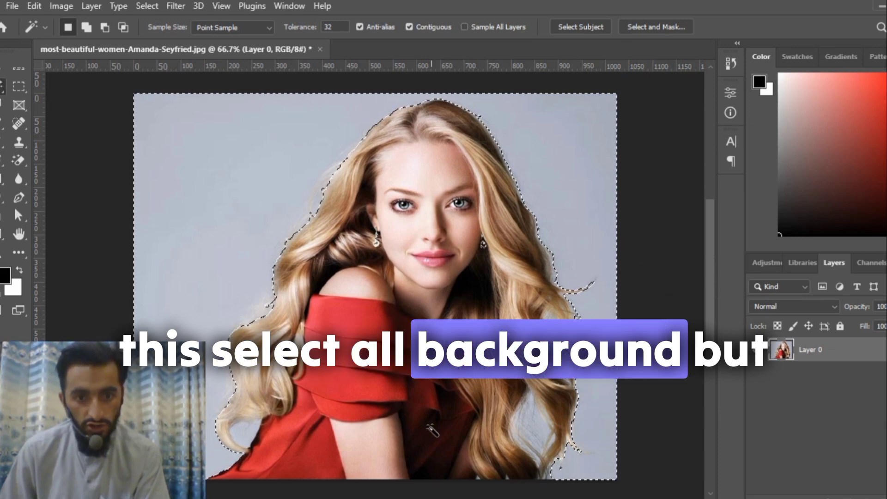
key("shift")
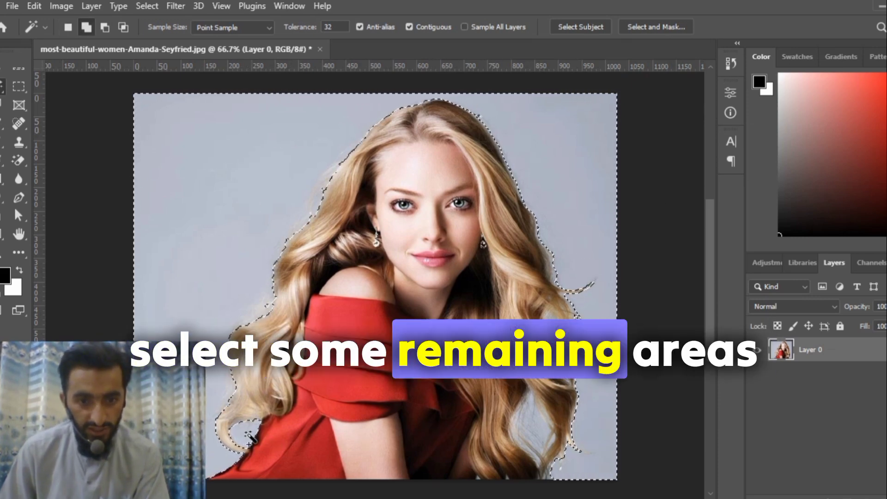
left_click(544, 431, "shift")
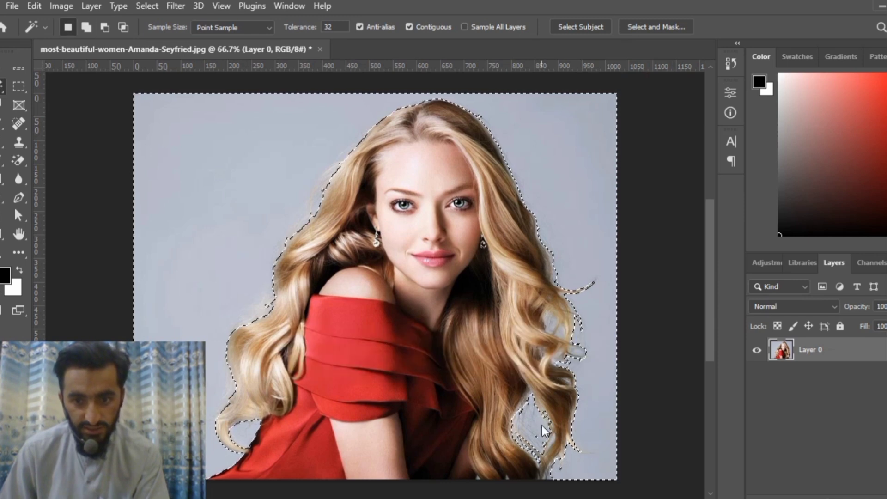
left_click(535, 450, "shift")
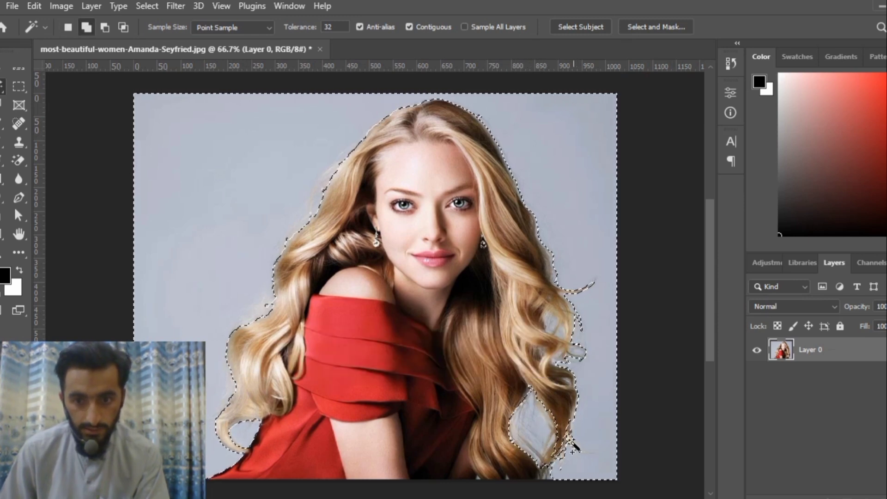
left_click(551, 327, "shift")
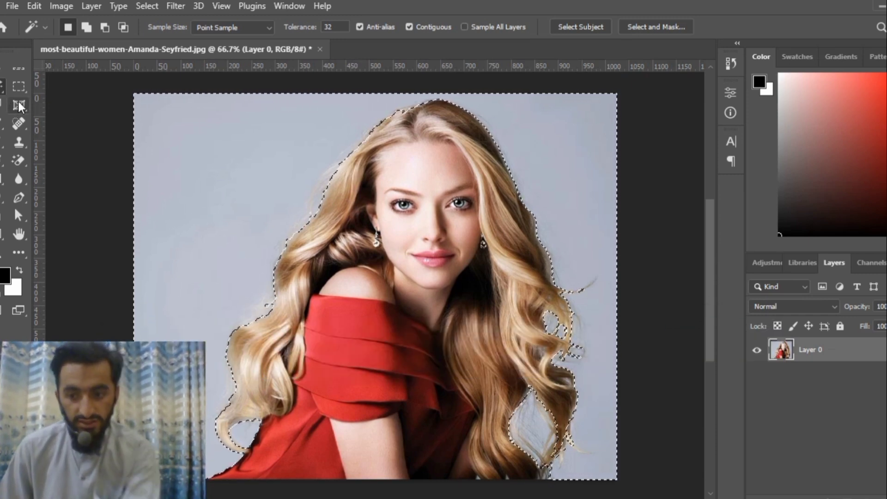
key("Delete")
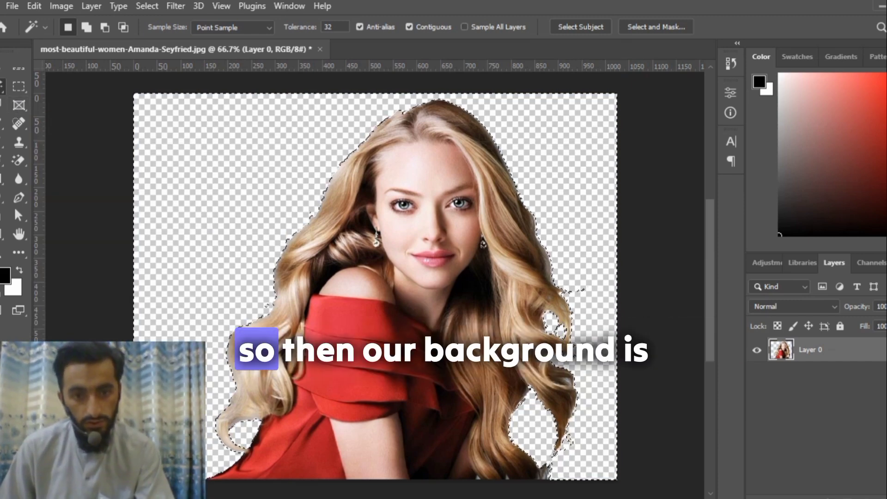
Open the image Beautiful-Fashion-Muslim-Girl-in-Niqab-683x1024 and unlock its Background layer.
left_click(15, 5)
left_click(65, 35)
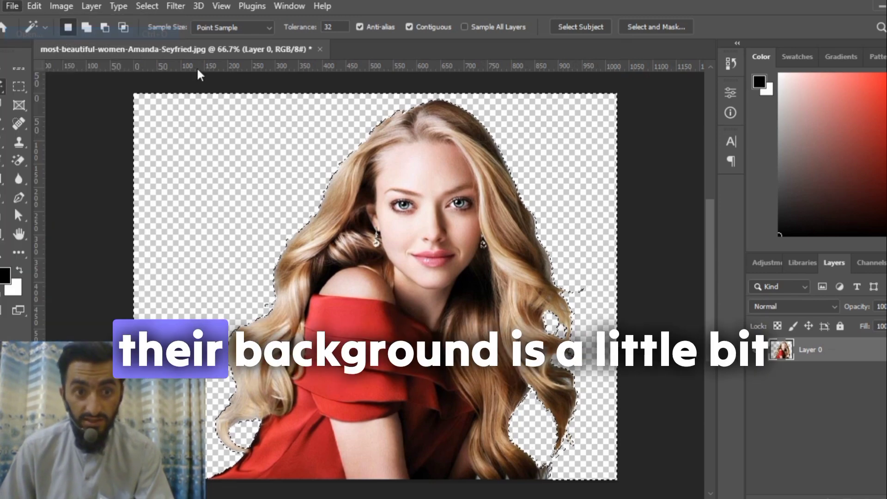
left_click(229, 190)
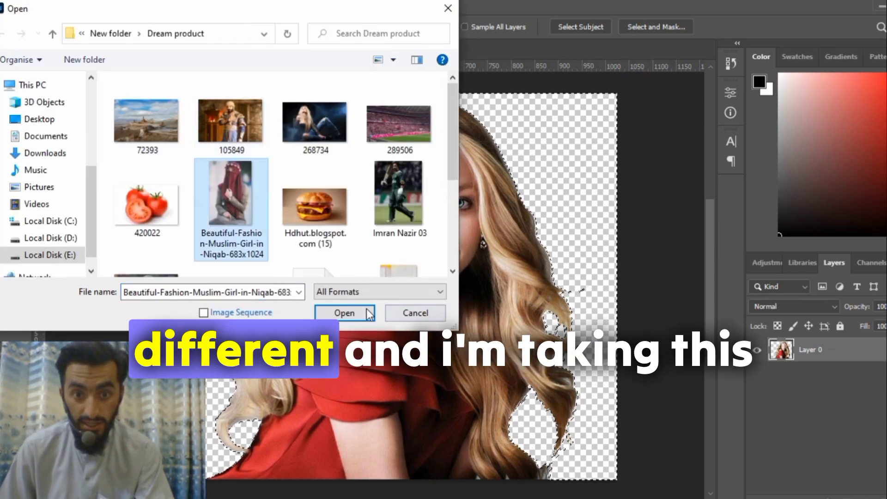
left_click(345, 313)
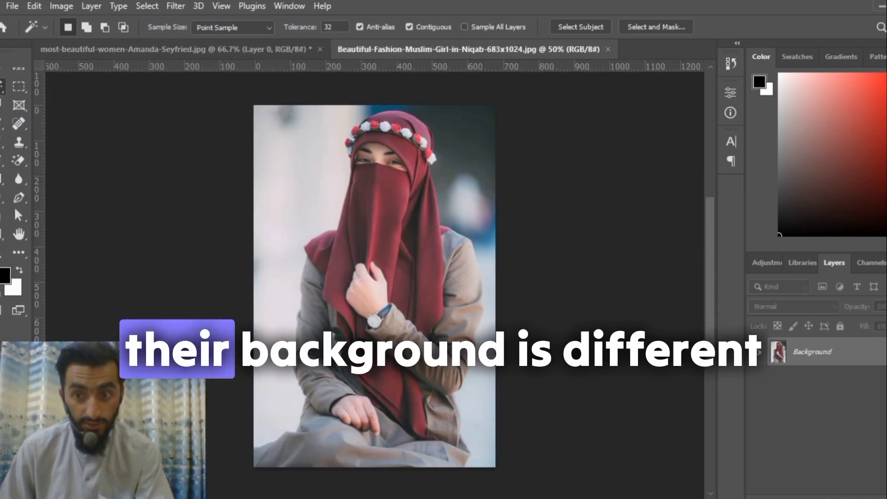
left_click(886, 352)
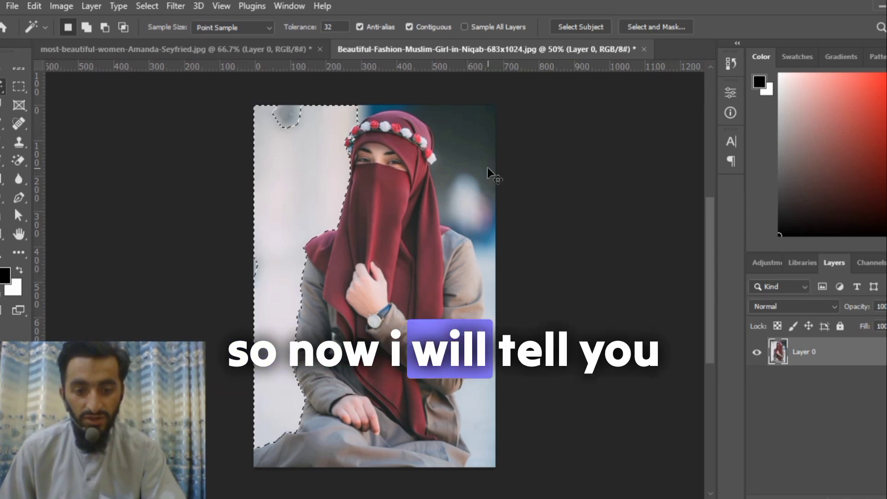
Clear the pale background selection and select the seated woman using the Quick Selection Tool with Select Subject.
key("ctrl+d")
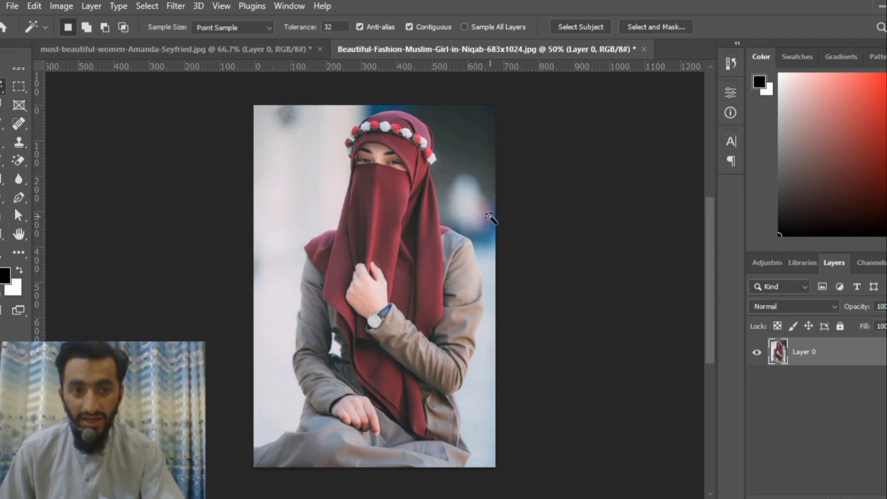
right_click(2, 83)
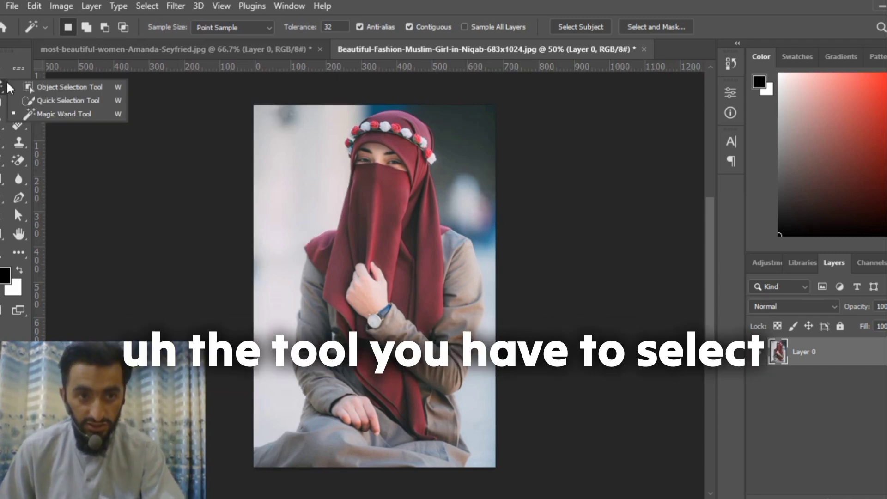
left_click(83, 98)
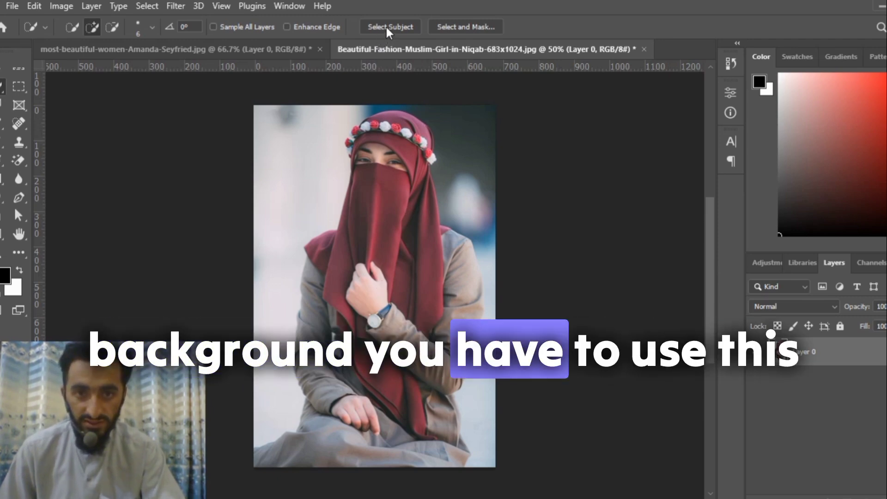
right_click(2, 86)
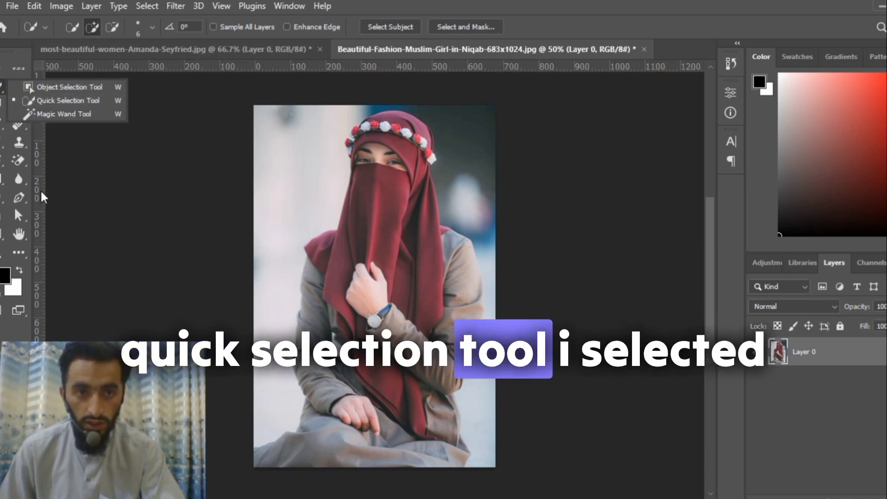
left_click(391, 26)
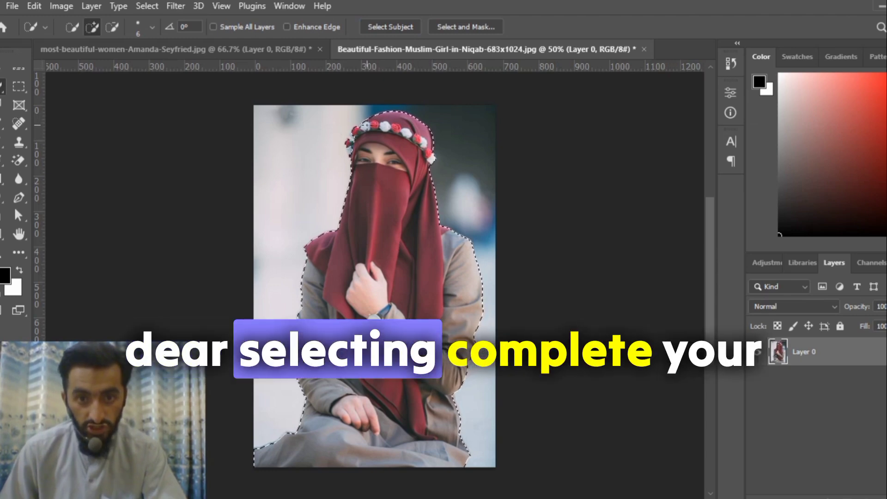
Subtract the background gap between the woman's arm and body from the selection, keeping the dark clothing around it selected.
scroll(337, 331, "up", 6)
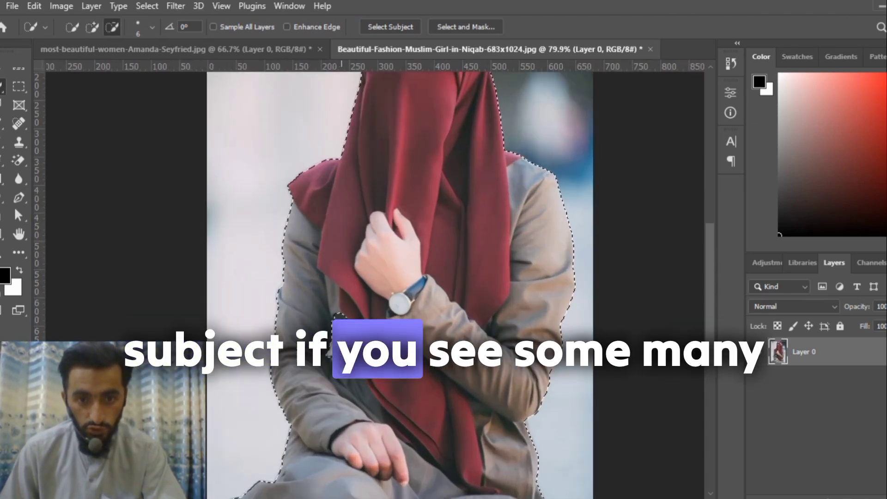
key("alt")
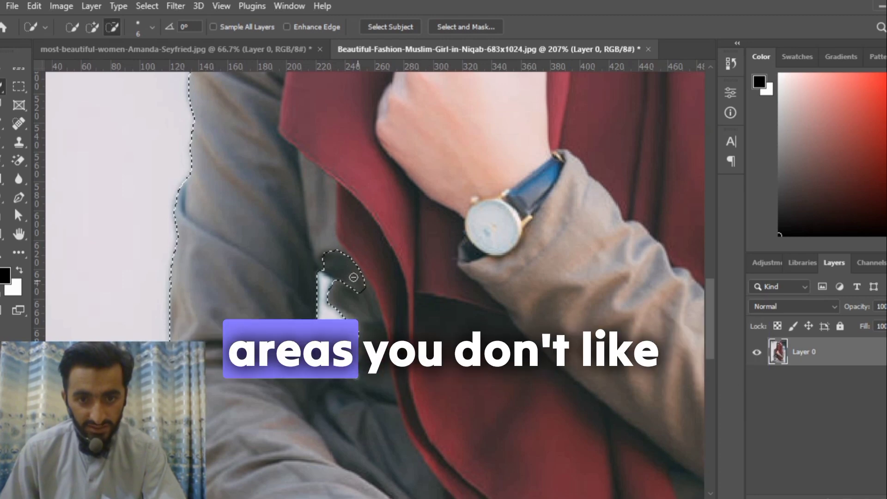
left_click_drag(366, 300, 338, 266)
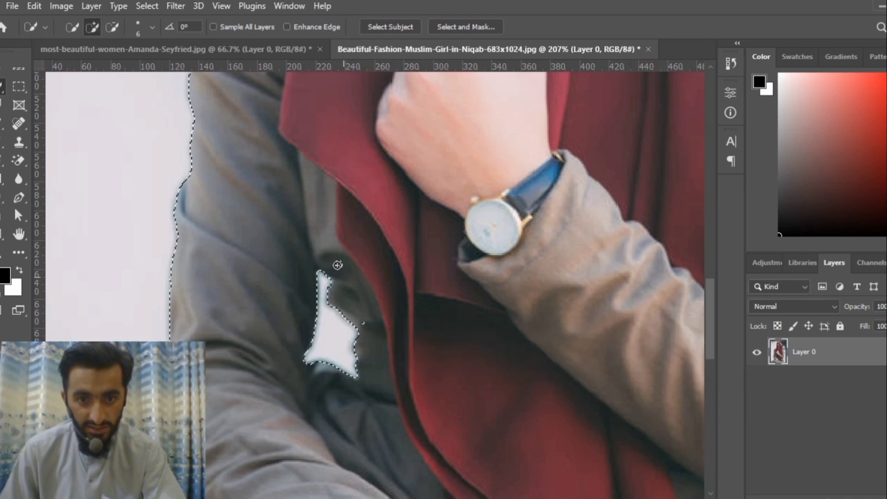
Check the selection edges around the flower headband, sleeves and lower body.
scroll(377, 298, "down", 4)
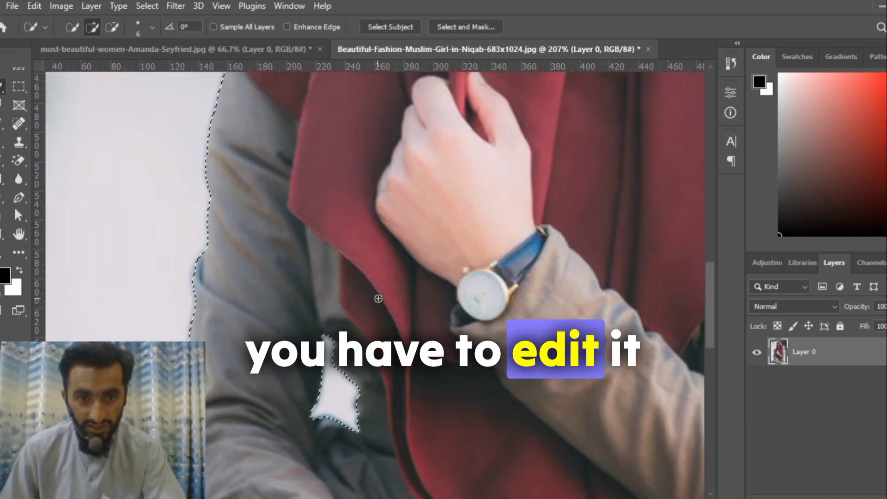
scroll(377, 295, "up", 5)
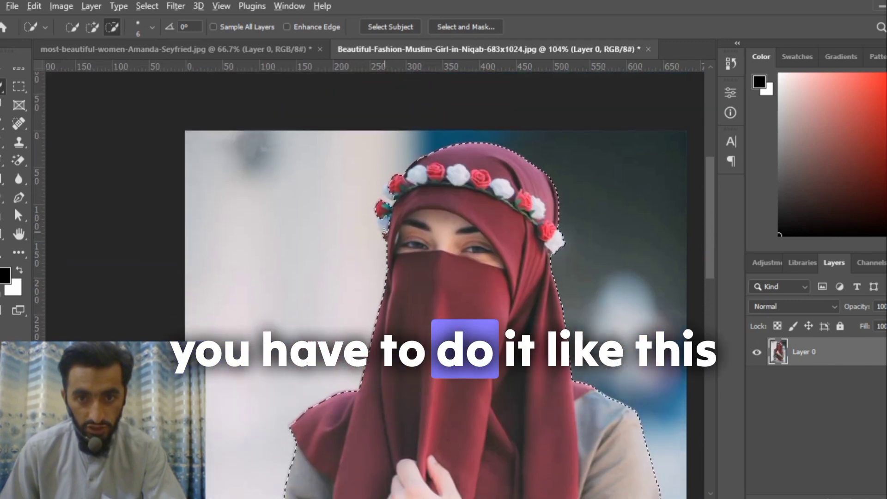
scroll(386, 222, "up", 8)
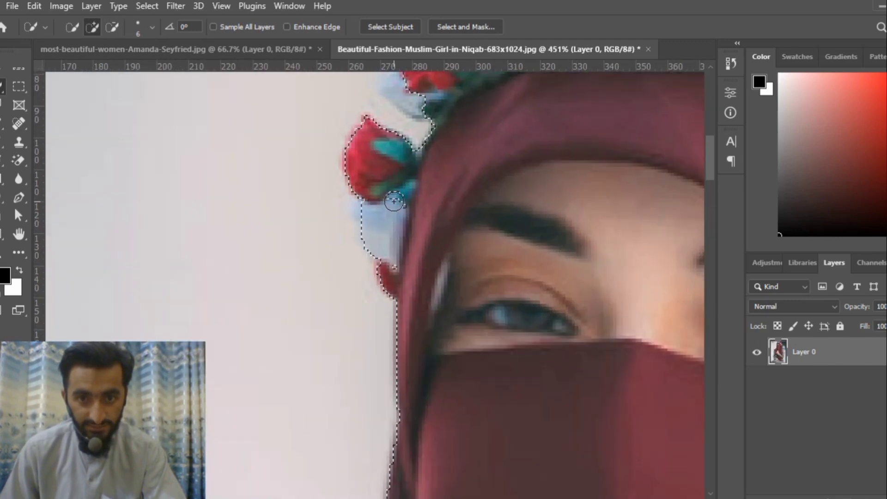
scroll(402, 204, "up", 4)
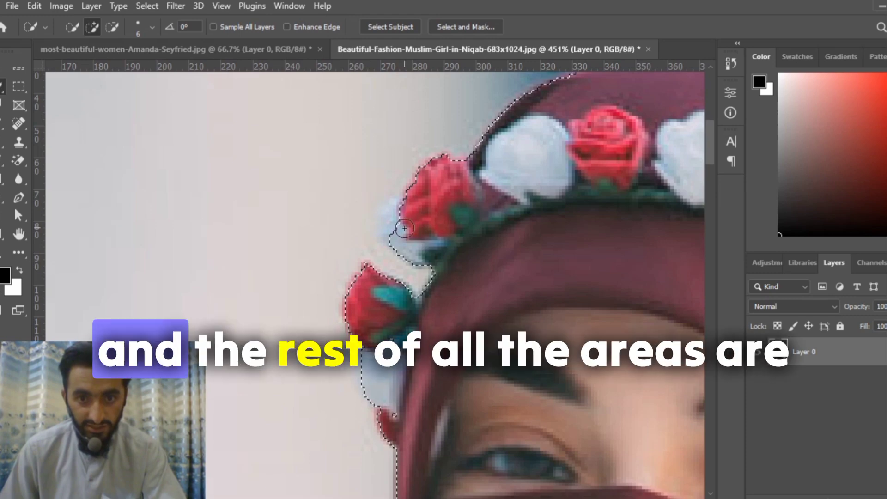
scroll(406, 229, "down", 10)
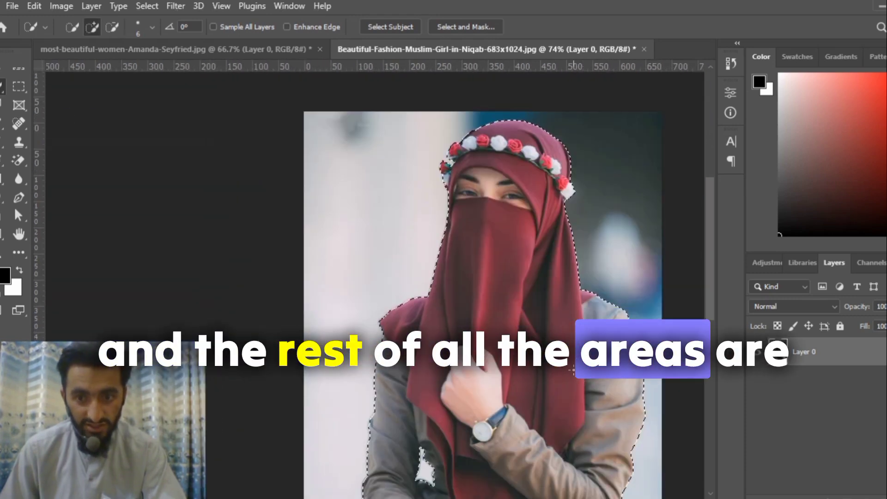
scroll(570, 366, "down", 2)
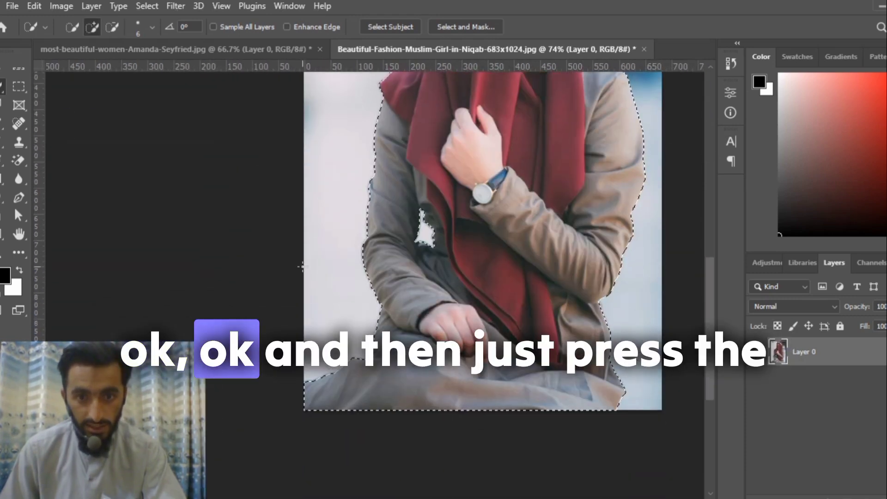
scroll(447, 310, "up", 2)
scroll(447, 310, "down", 3)
scroll(448, 305, "up", 4)
scroll(451, 301, "down", 3)
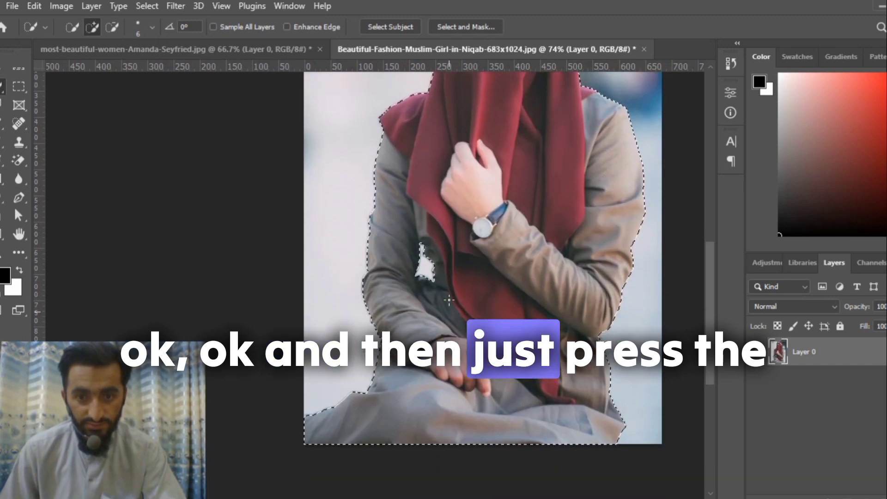
scroll(453, 296, "up", 5)
Try deleting the contents of the woman's selection, and undo the deletion.
key("Delete")
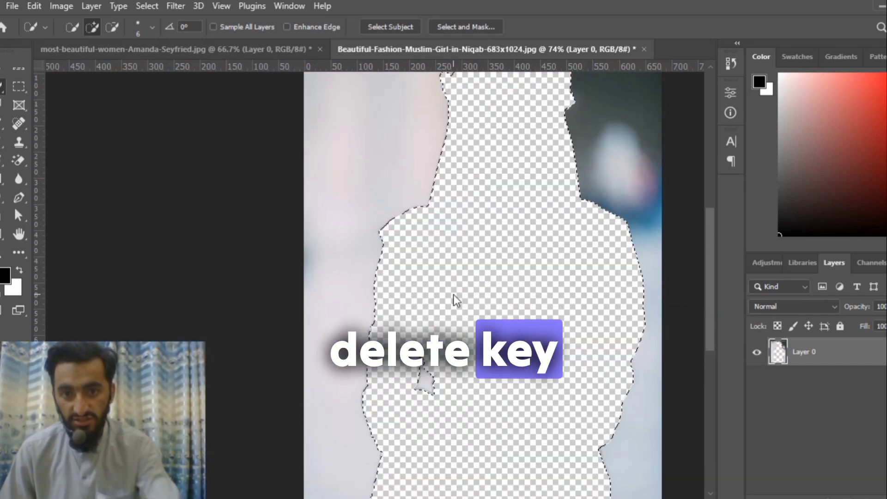
key("ctrl+z")
scroll(452, 301, "right", 4)
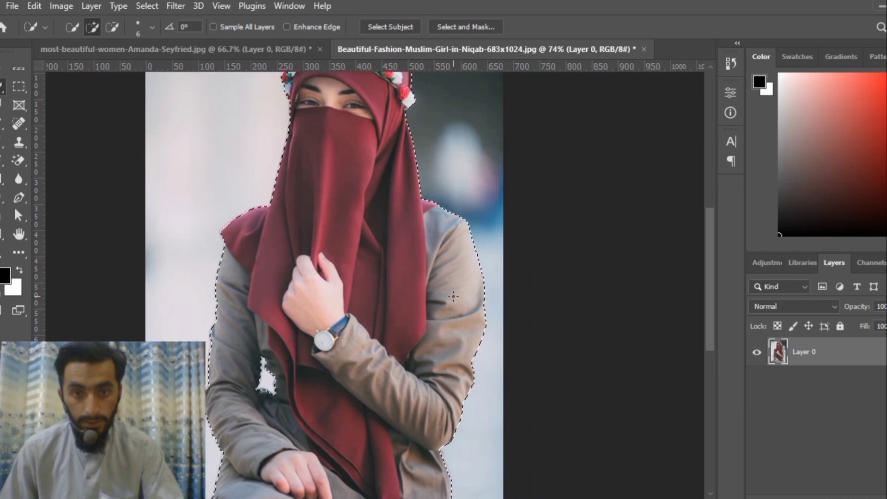
Invert the selection so that the background around the seated woman is selected instead of her.
scroll(451, 301, "up", 3)
left_click(143, 7)
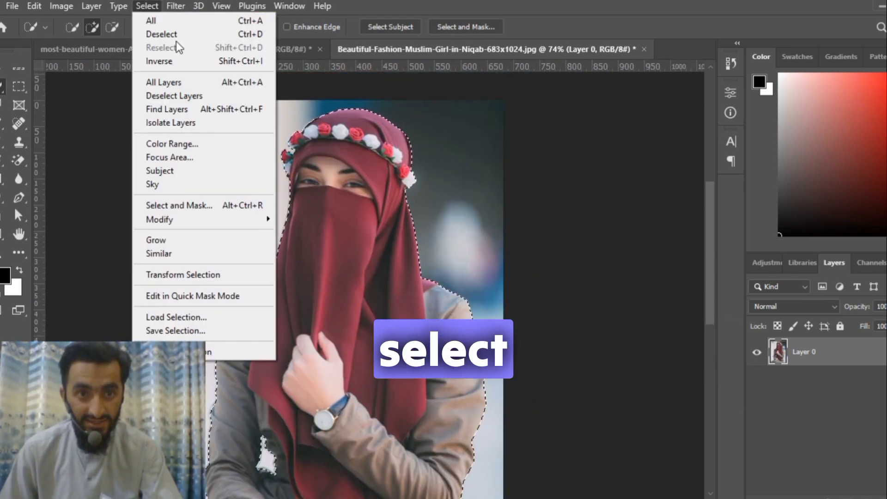
left_click(157, 62)
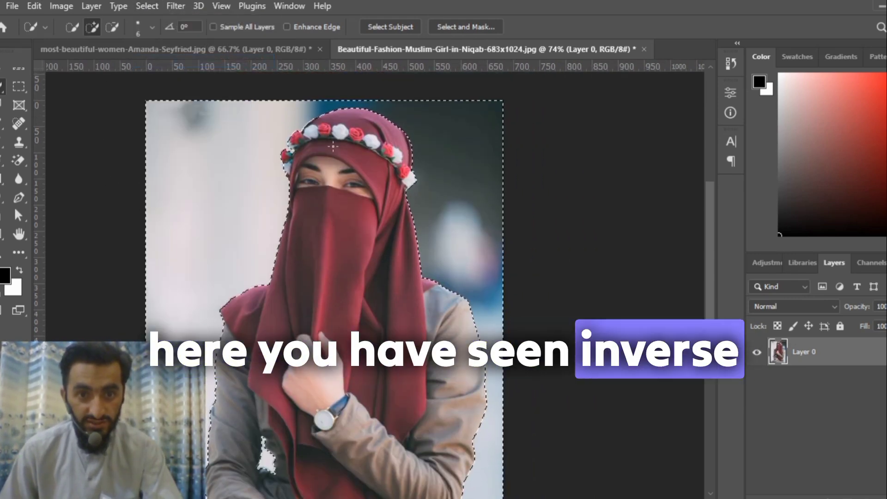
Refine the background selection in Select and Mask by slightly raising the edge radius, smoothing, feather and contrast, and apply it.
left_click(467, 26)
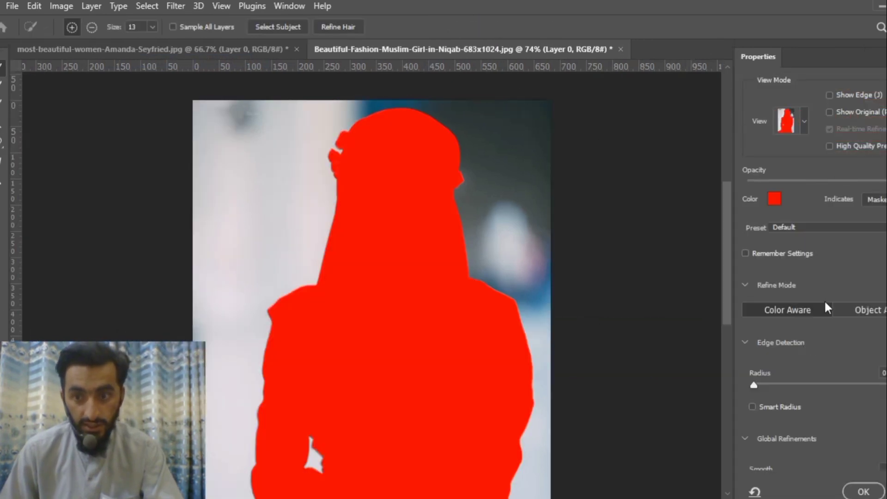
left_click_drag(754, 385, 758, 366)
scroll(762, 379, "down", 5)
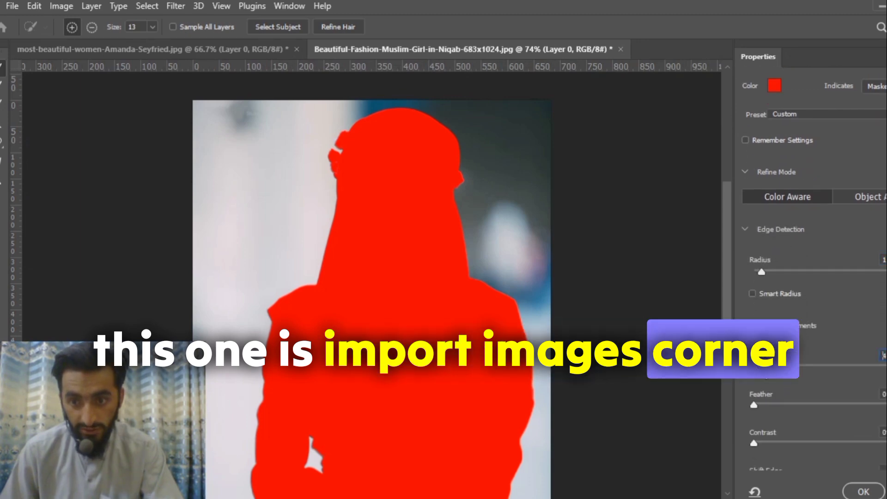
left_click(759, 405)
left_click(760, 443)
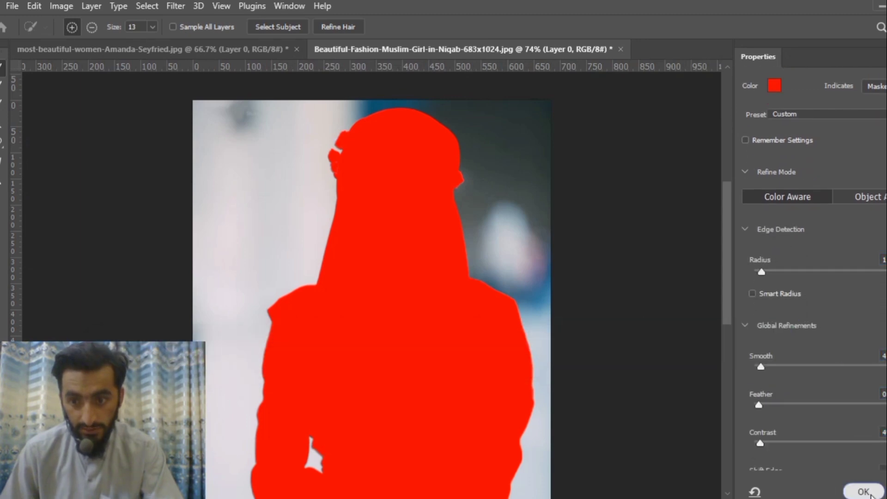
left_click(872, 494)
Delete the selected background around the seated woman and check the cutout across the whole image.
key("Delete")
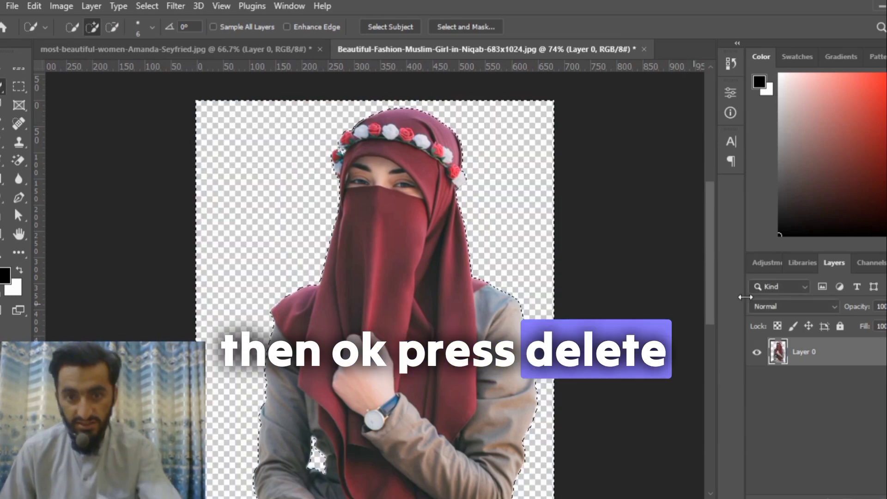
scroll(402, 247, "down", 5)
scroll(402, 247, "up", 2)
scroll(402, 246, "down", 4)
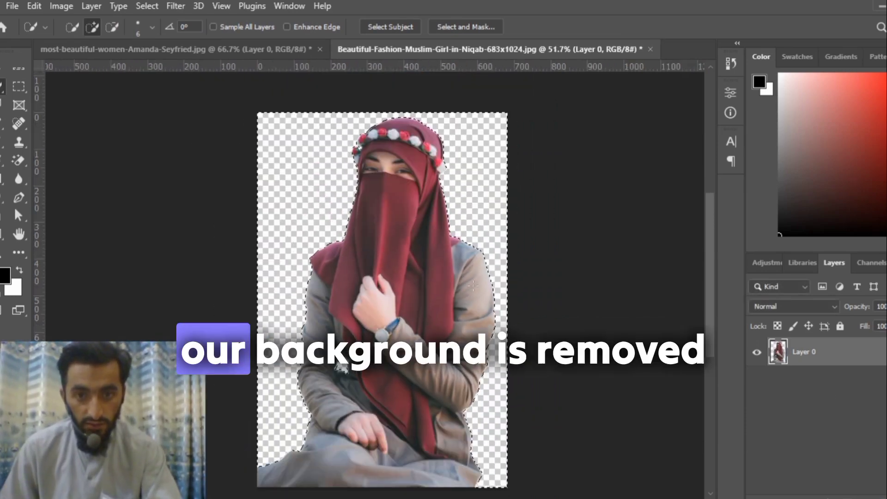